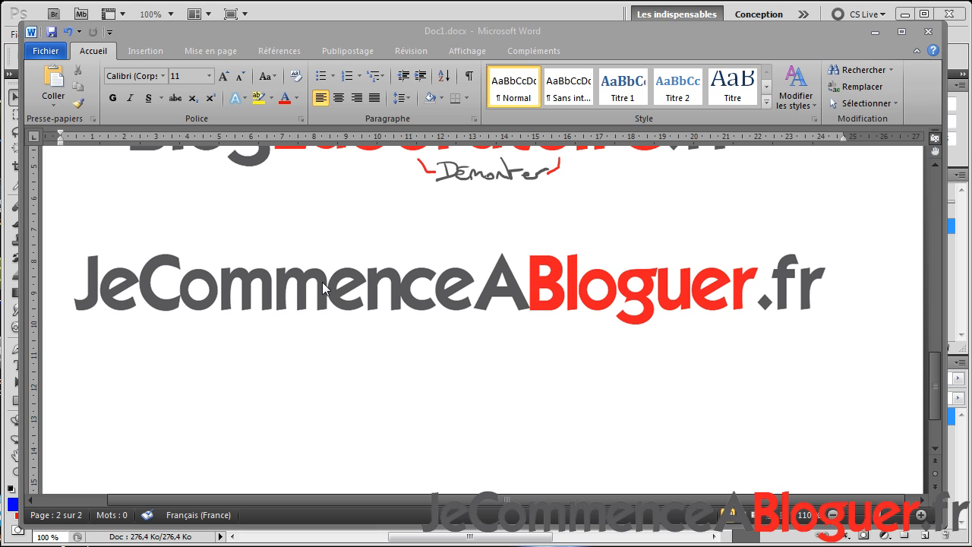
- Copy the JeCommenceABloguer.fr logo image in the Word document, then switch to Photoshop and close its untitled document without saving
left_click(323, 286)
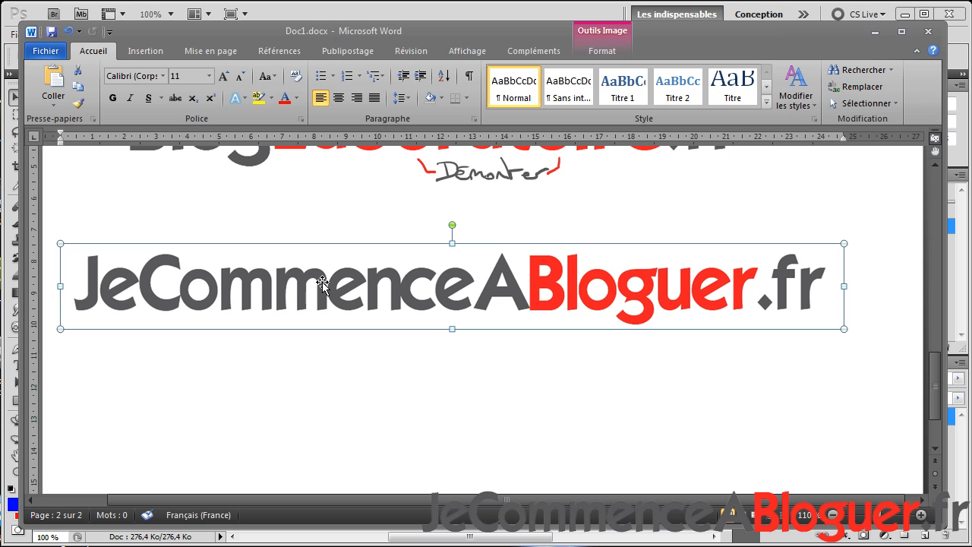
key("ctrl+z")
left_click(876, 31)
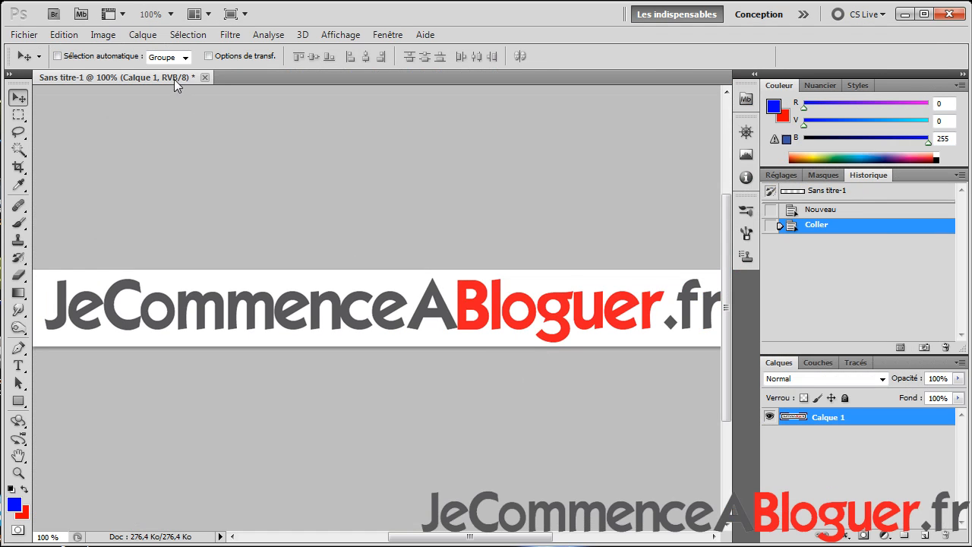
left_click(206, 78)
left_click(434, 251)
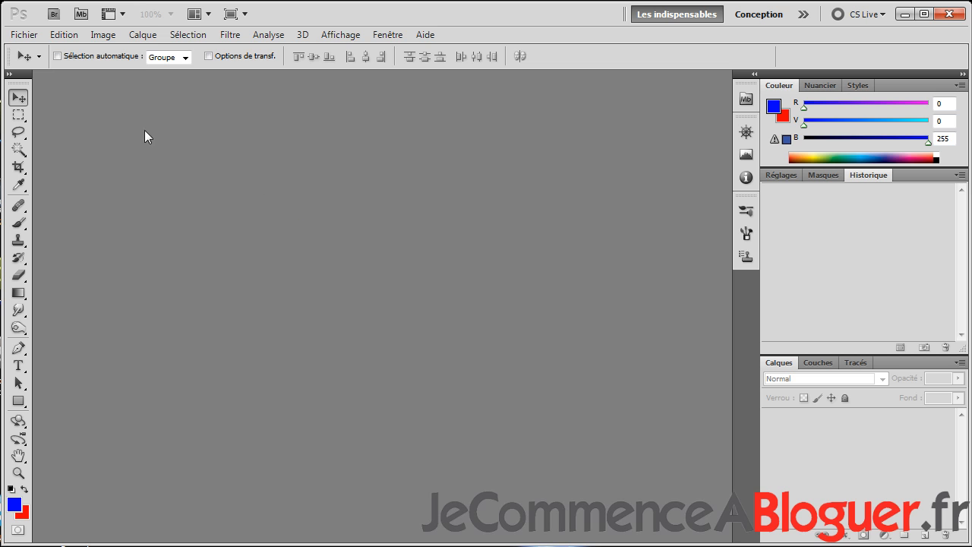
- Create a new 934 × 101 pixel RGB document with a transparent background and paste the copied logo into it
left_click(29, 36)
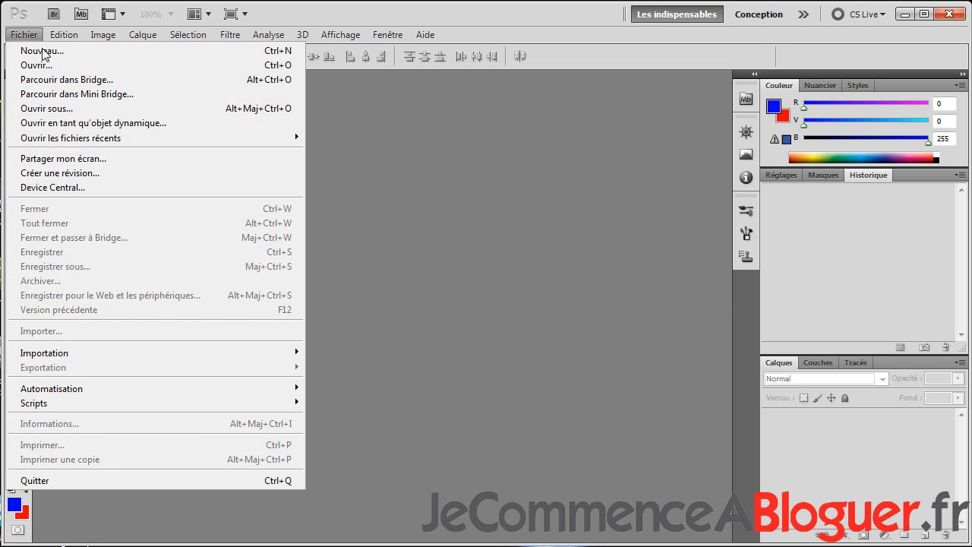
left_click(42, 51)
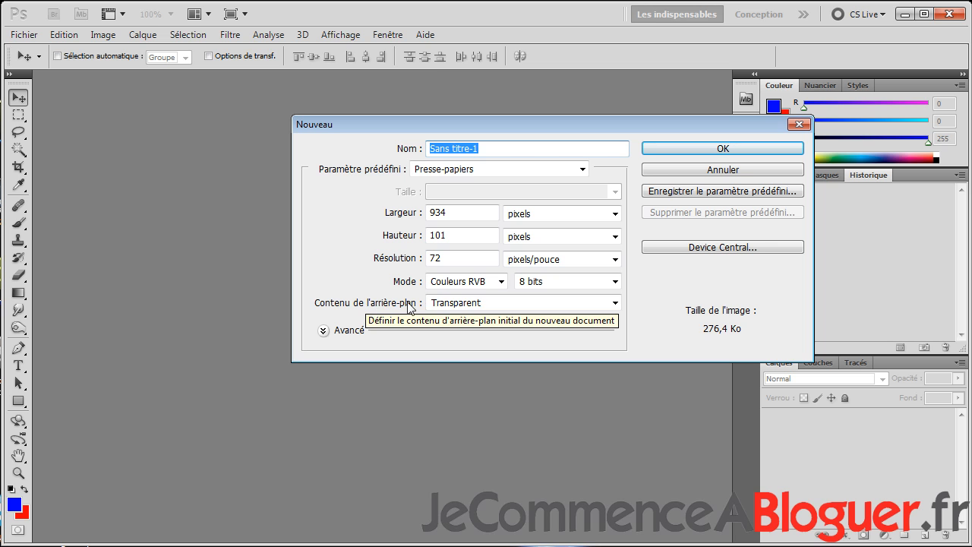
left_click(488, 304)
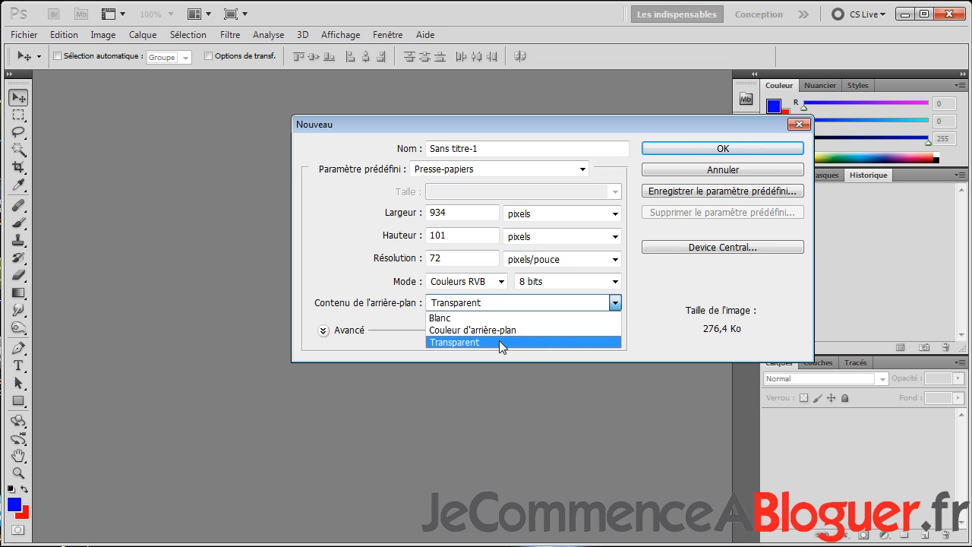
left_click(499, 340)
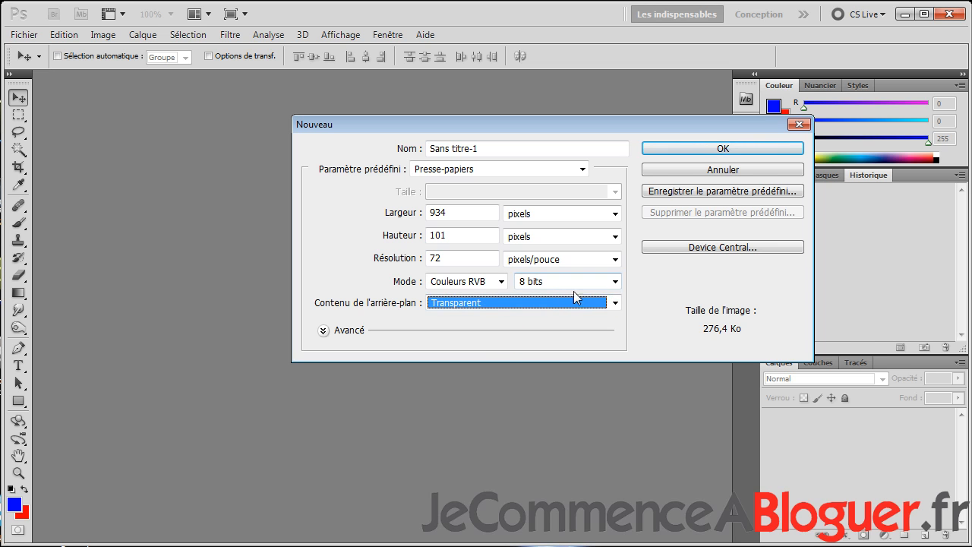
left_click(670, 148)
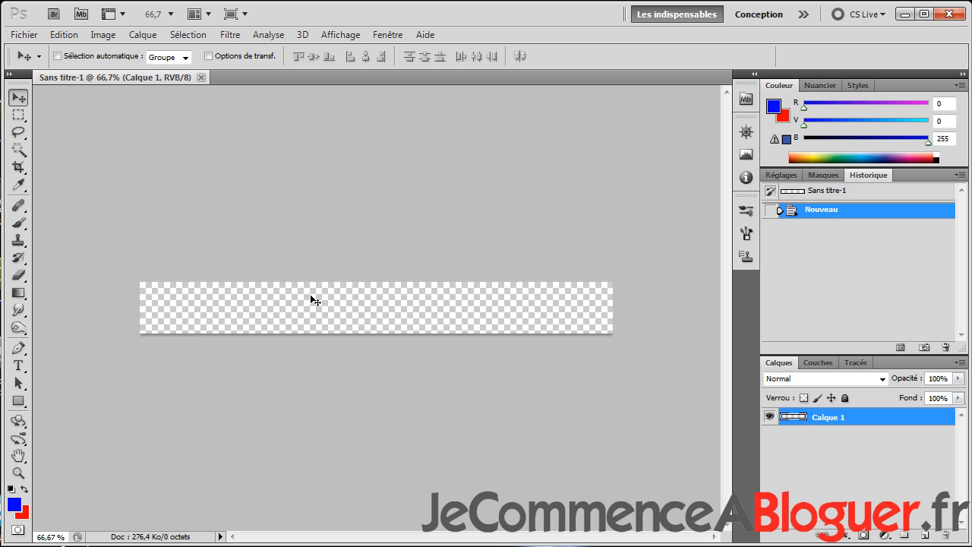
key("ctrl+v")
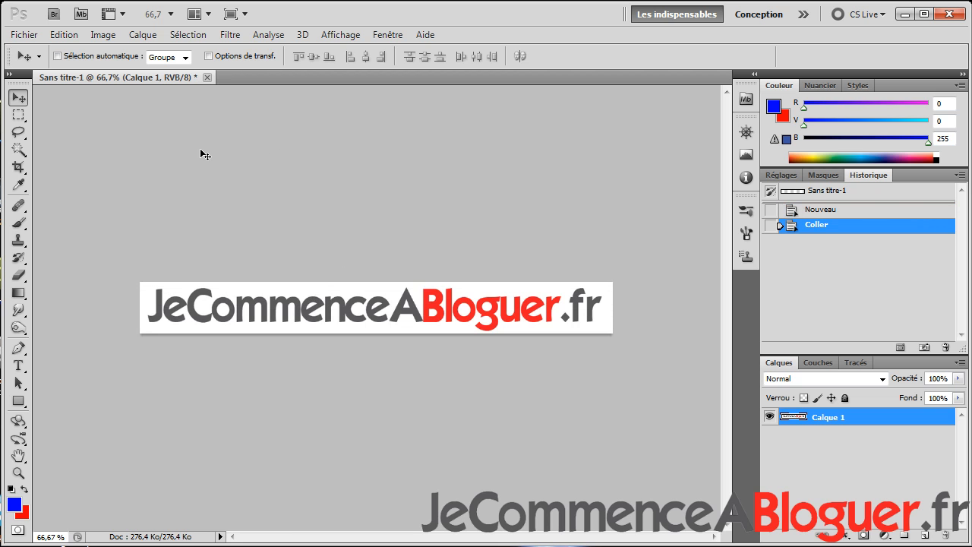
key("ctrl+plus")
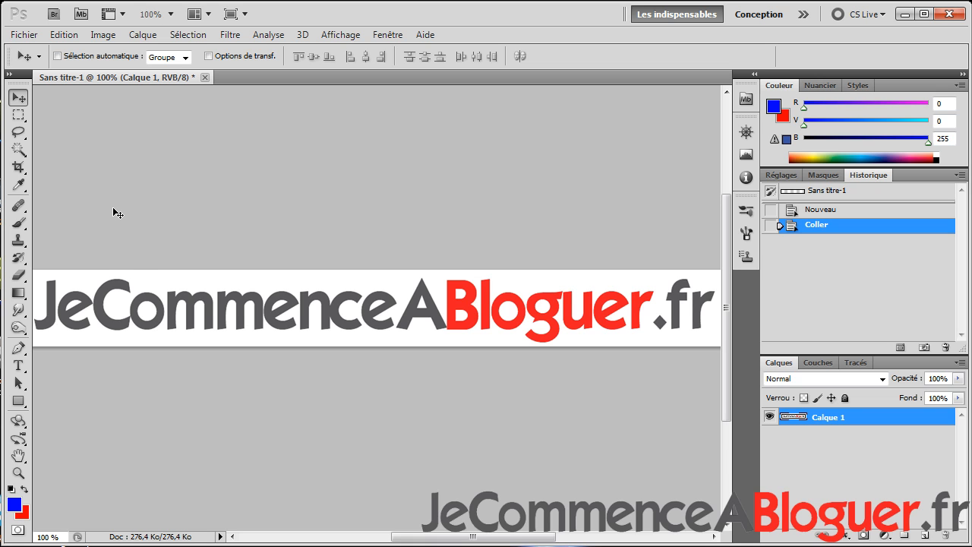
- Select the logo's grey and red lettering with the Magic Wand and invert the selection to target the white background
left_click(18, 150)
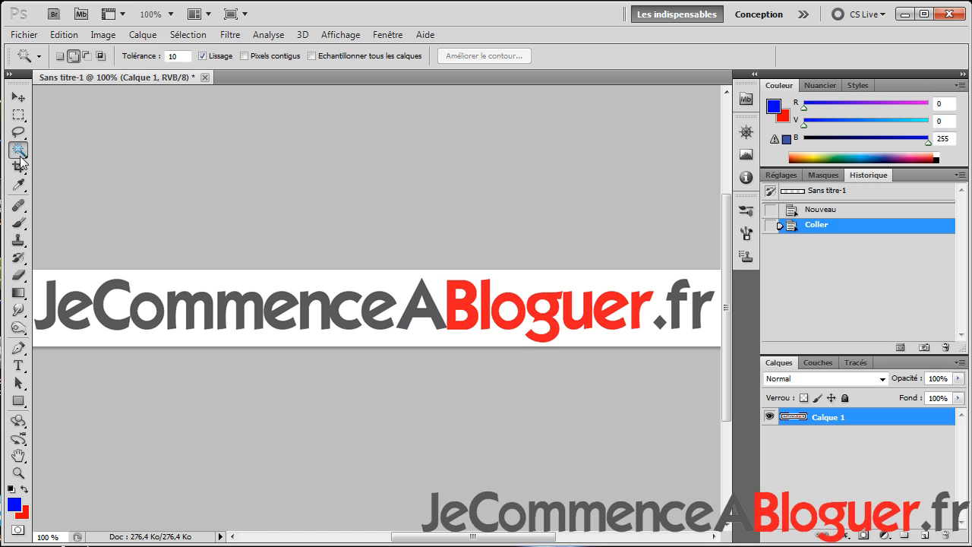
left_click(51, 298)
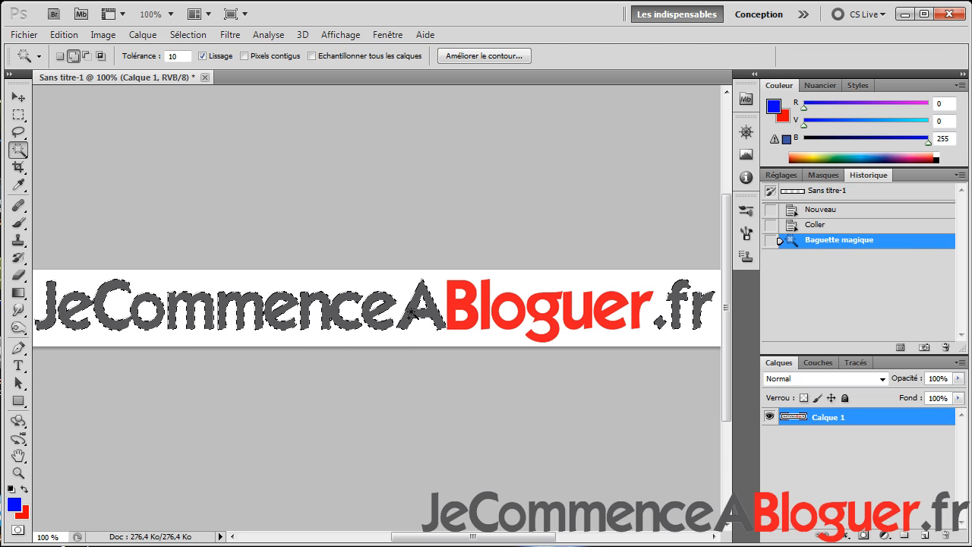
left_click(456, 311)
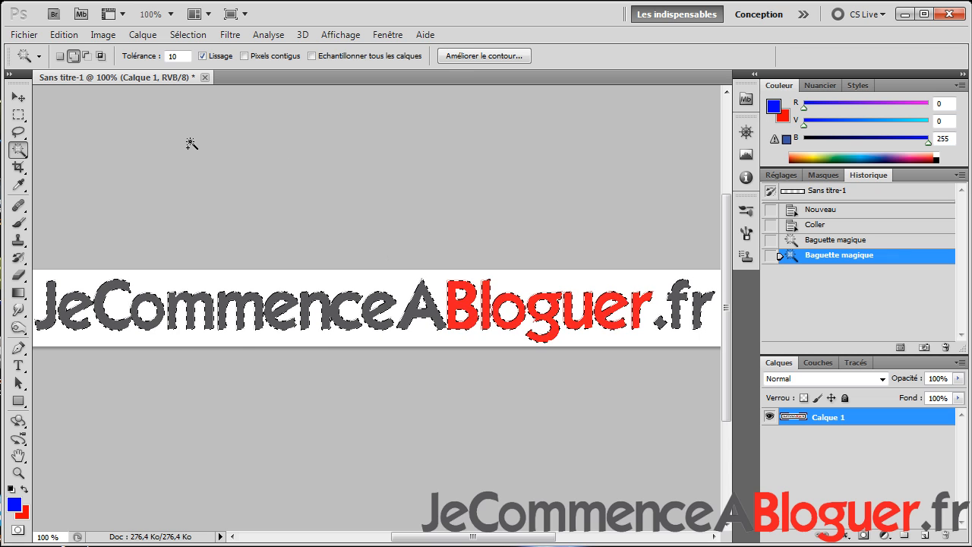
left_click(104, 35)
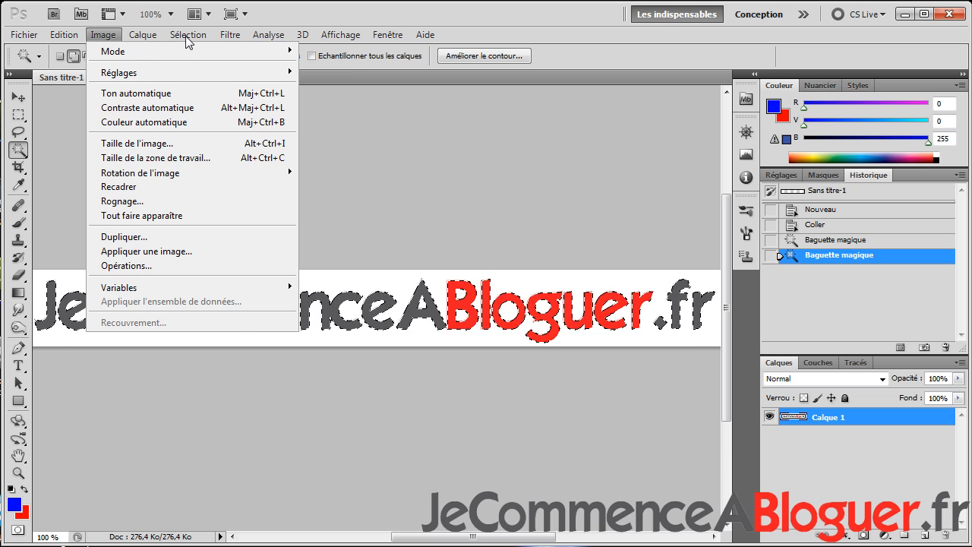
mouse_move(187, 38)
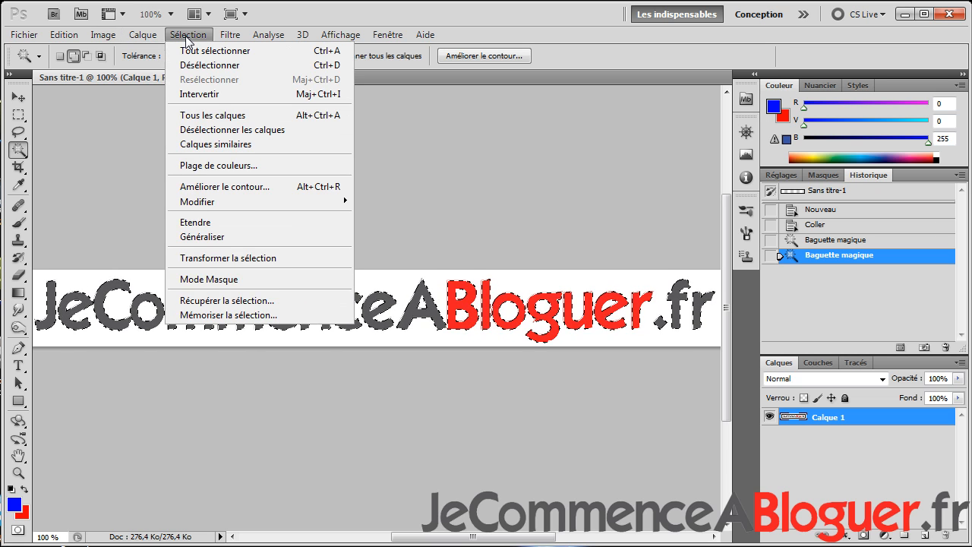
left_click(191, 94)
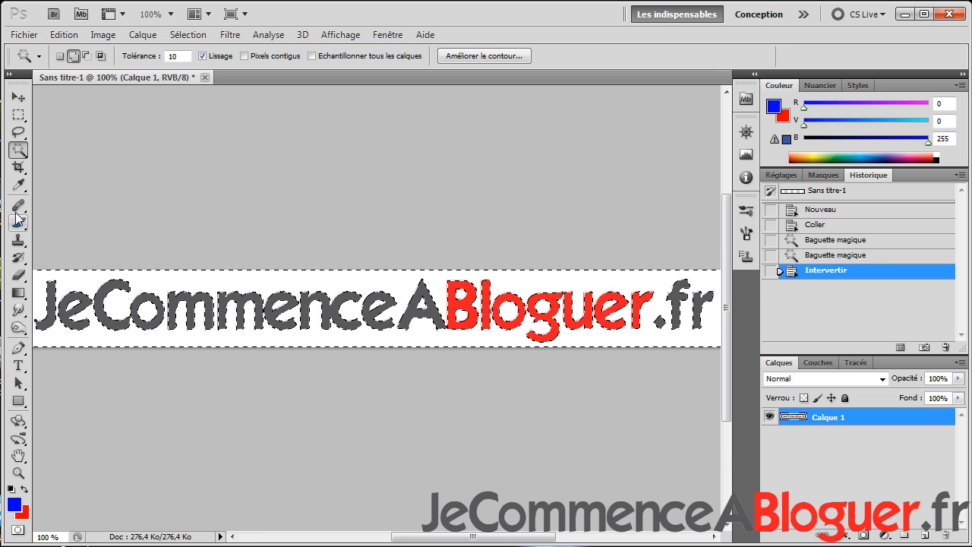
- Erase the selected white background around all the logo's letters with the Eraser tool
left_click(19, 276)
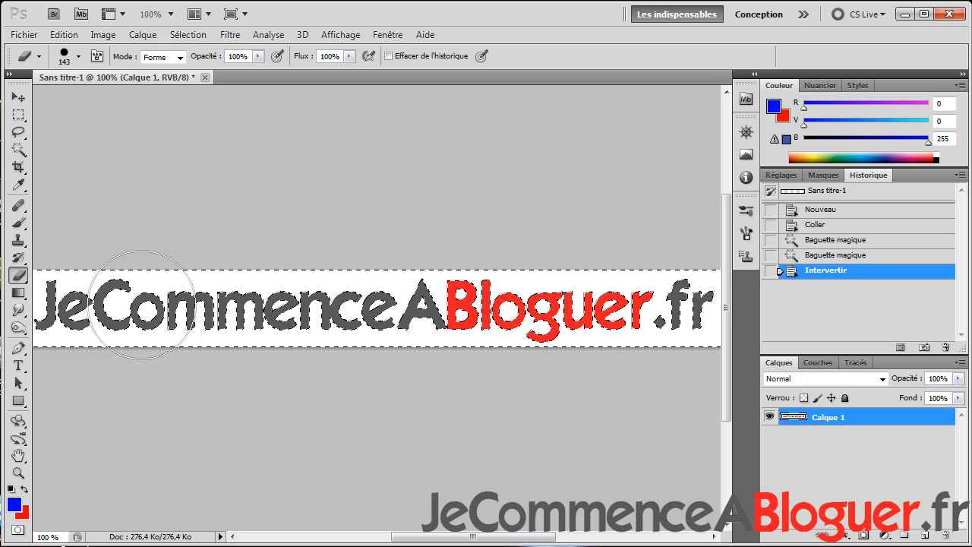
left_click(213, 302)
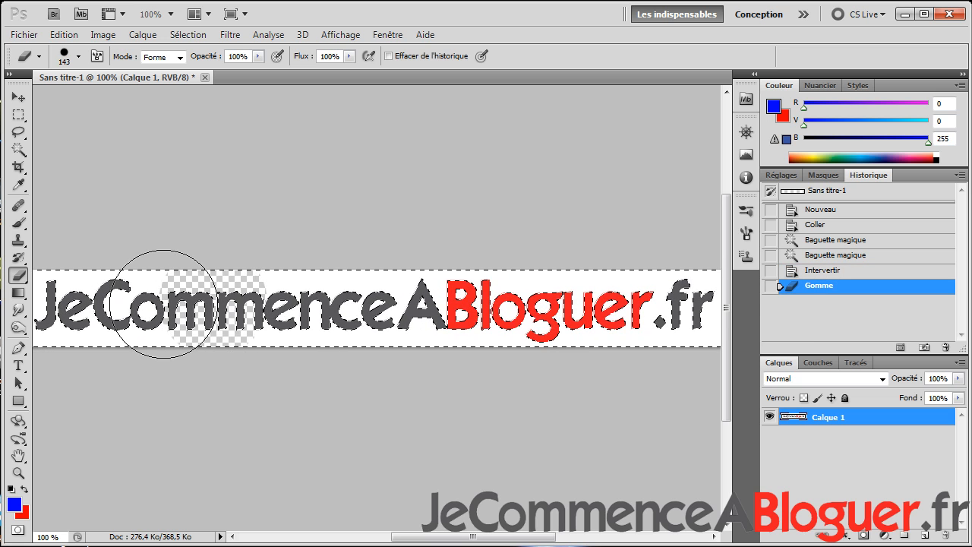
left_click_drag(164, 304, 143, 302)
left_click(84, 300)
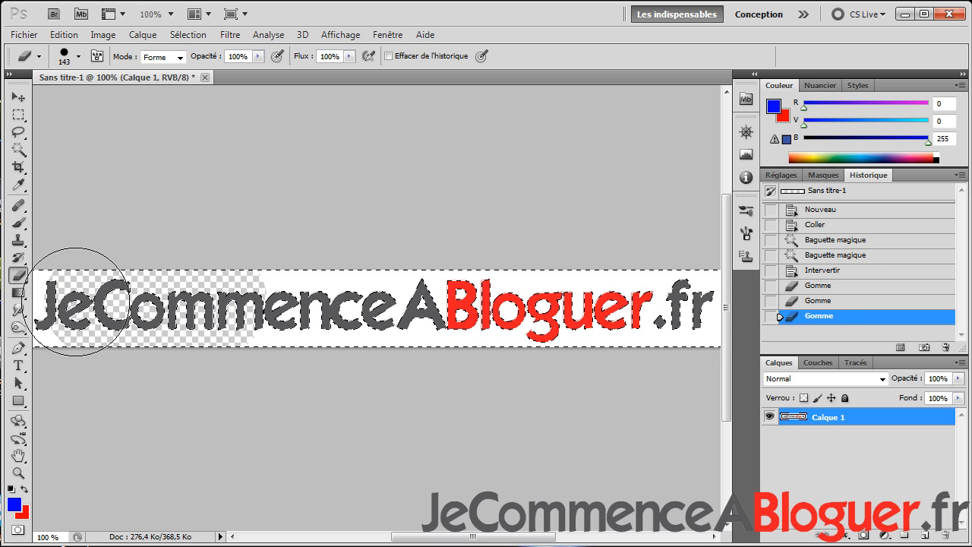
left_click(65, 301)
left_click(53, 301)
left_click(125, 300)
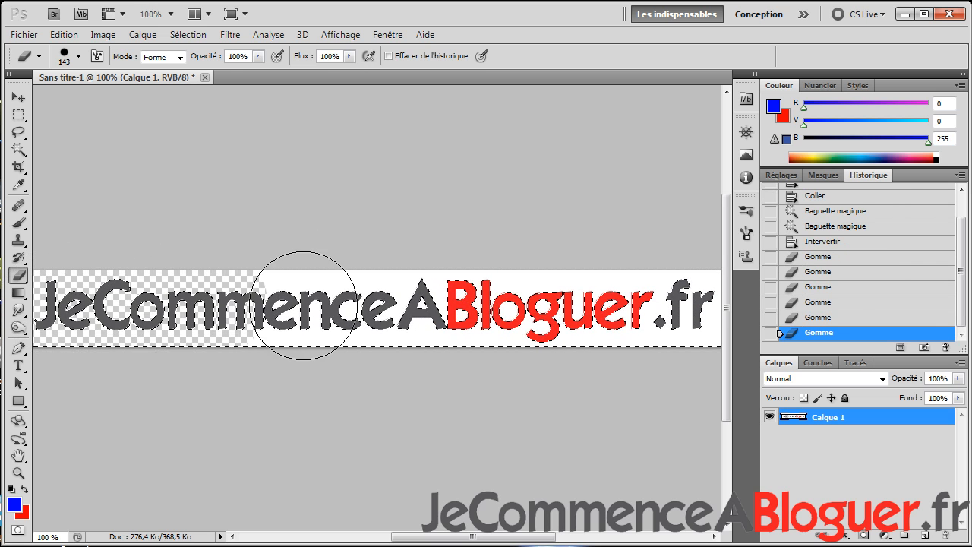
left_click(282, 304)
left_click(318, 303)
left_click(371, 307)
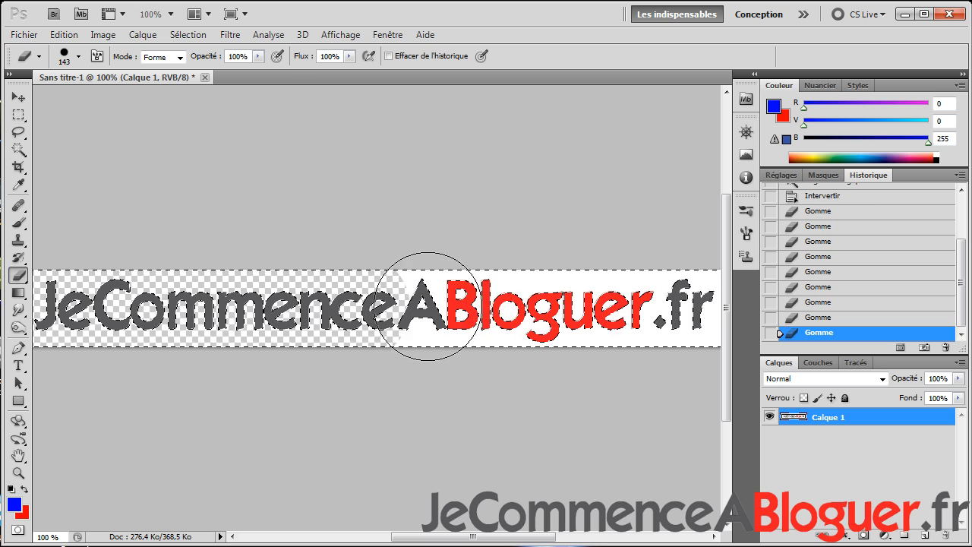
left_click(431, 307)
left_click(487, 307)
left_click(543, 307)
left_click(574, 307)
left_click(623, 302)
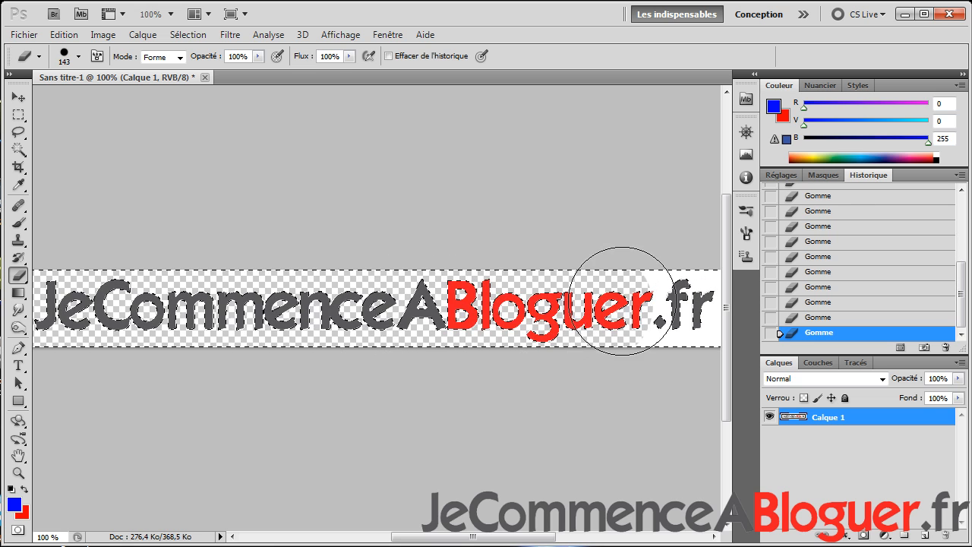
left_click(681, 306)
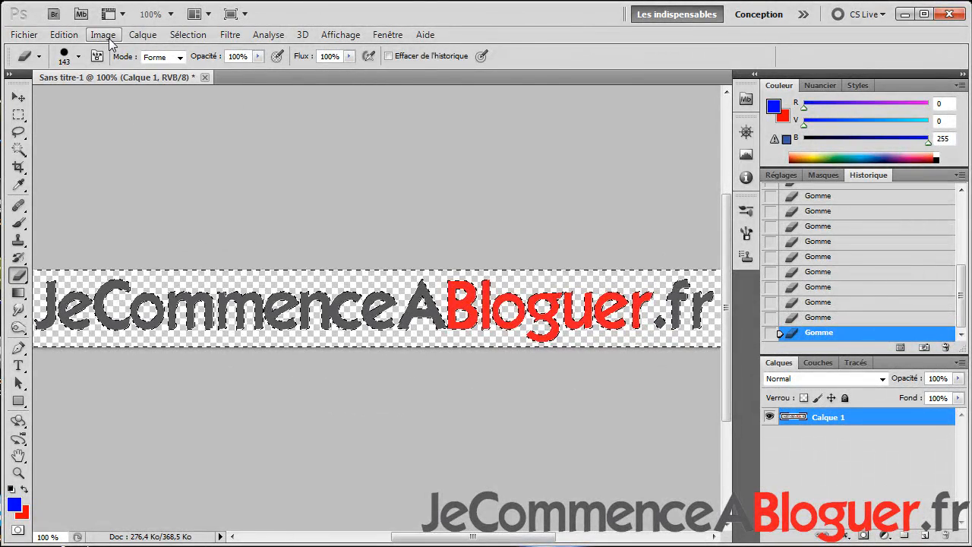
- Deselect the erased background area and switch to the Move tool
left_click(188, 35)
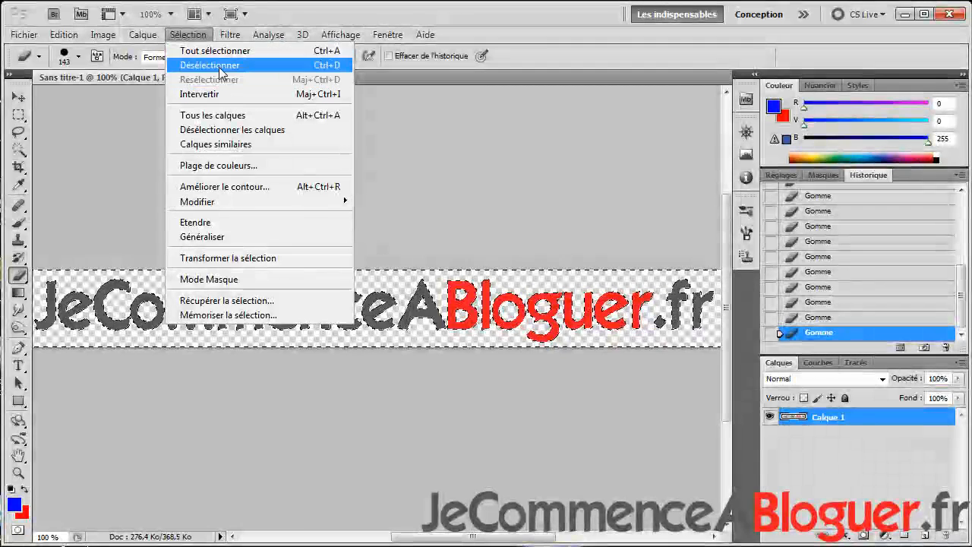
left_click(190, 65)
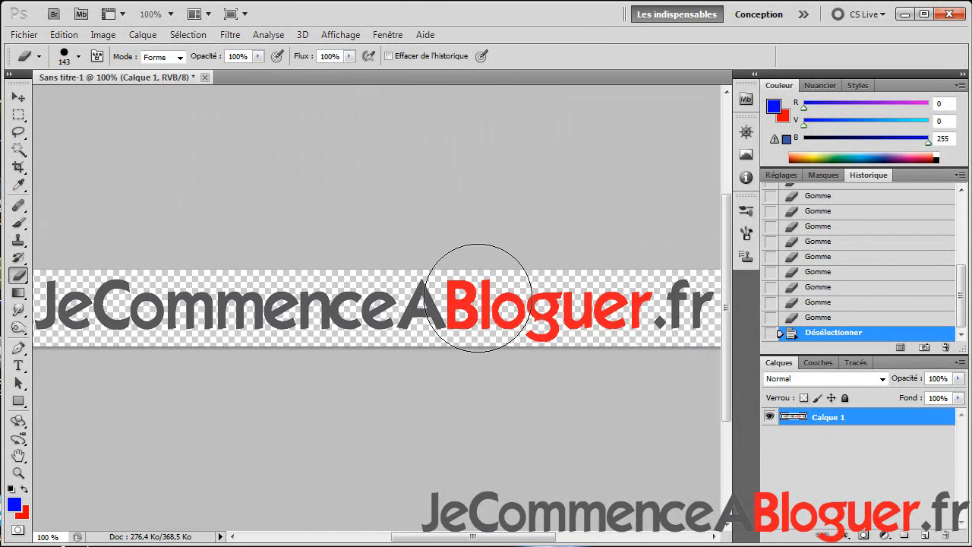
left_click(18, 97)
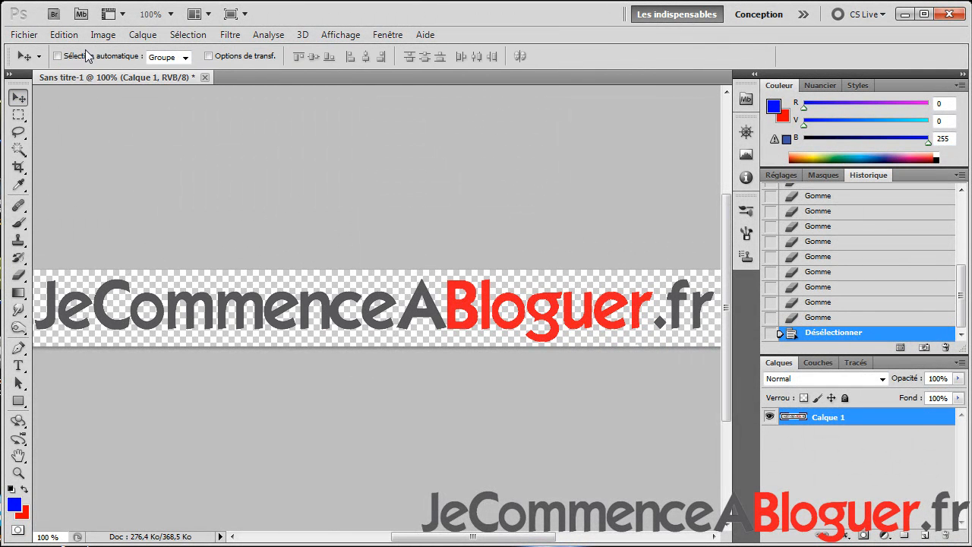
- Save a copy of the logo in PNG format as LogoJCABTransparent.png in the expo facebook folder
left_click(25, 35)
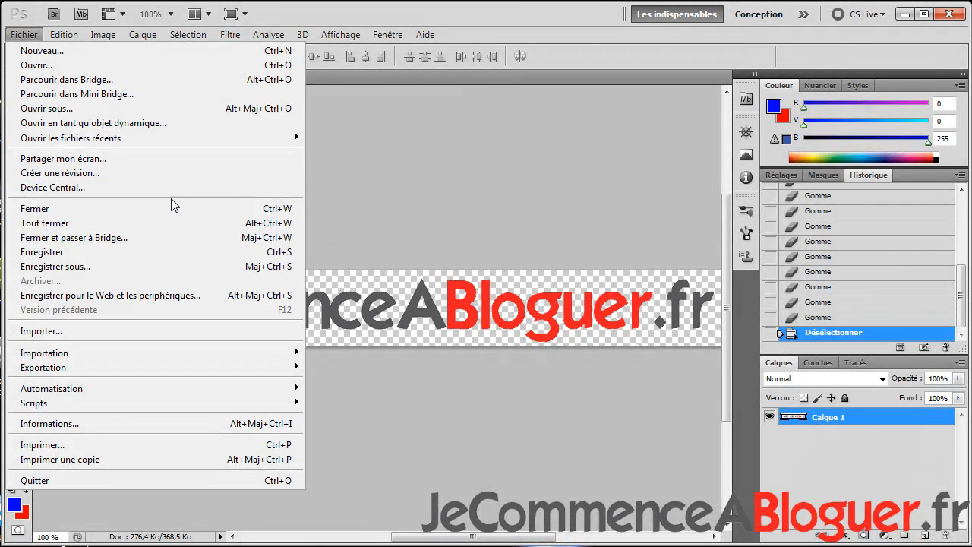
left_click(116, 265)
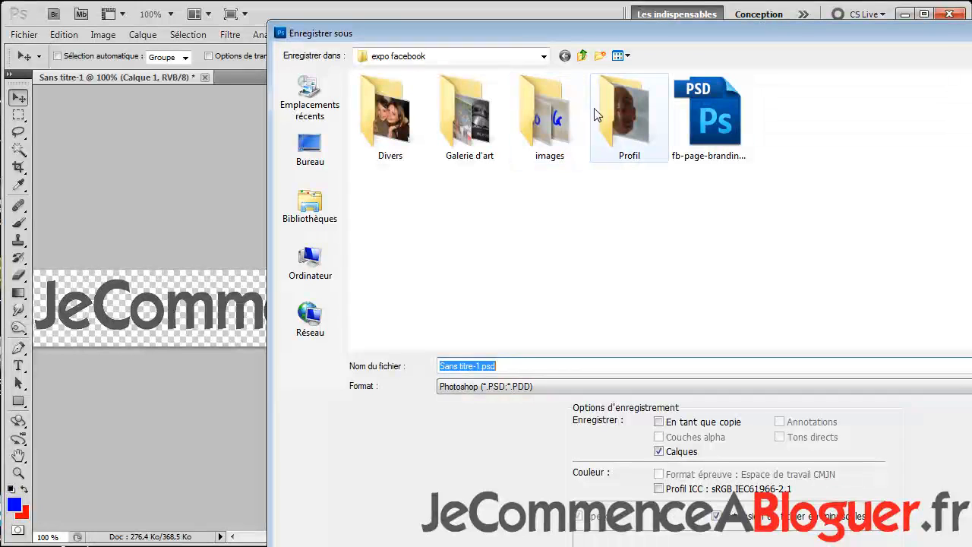
left_click(495, 388)
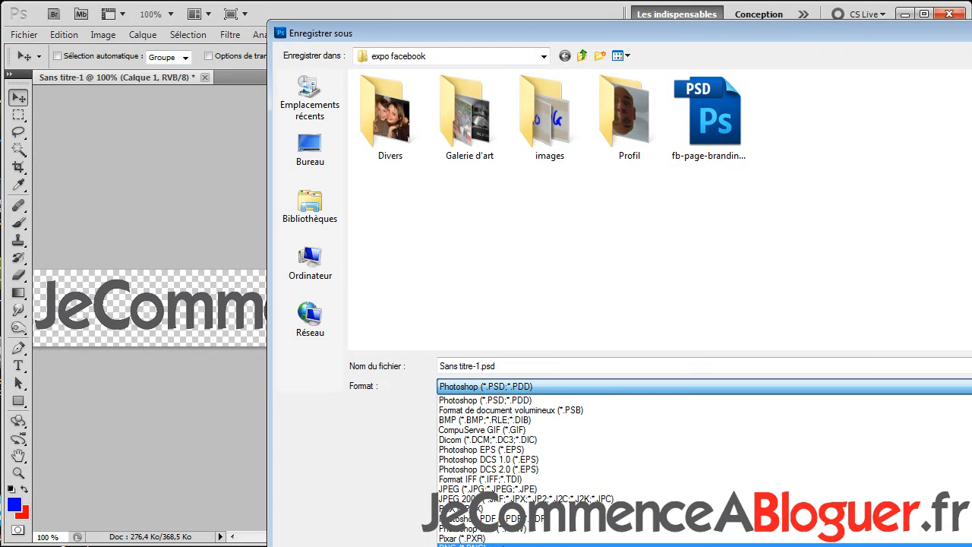
left_click(471, 544)
left_click(471, 365)
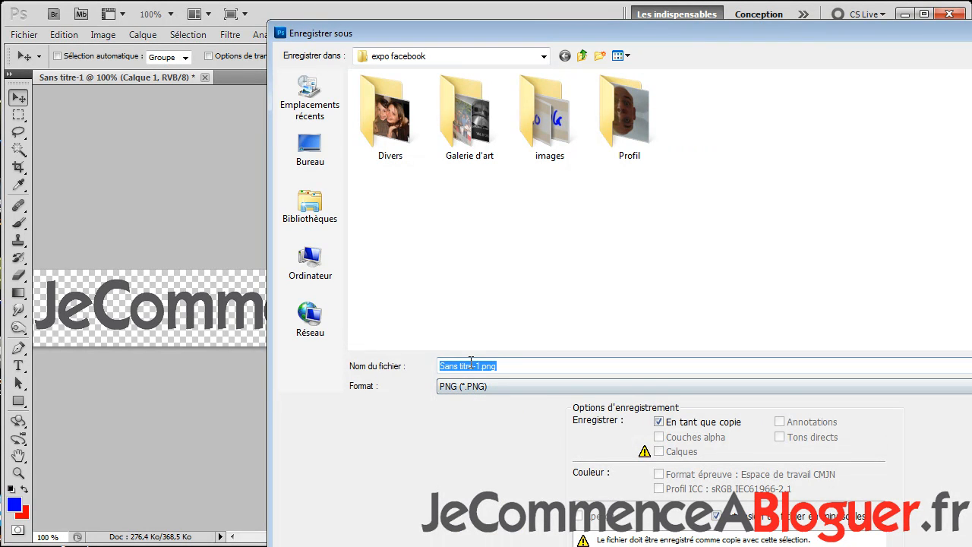
left_click_drag(482, 366, 404, 380)
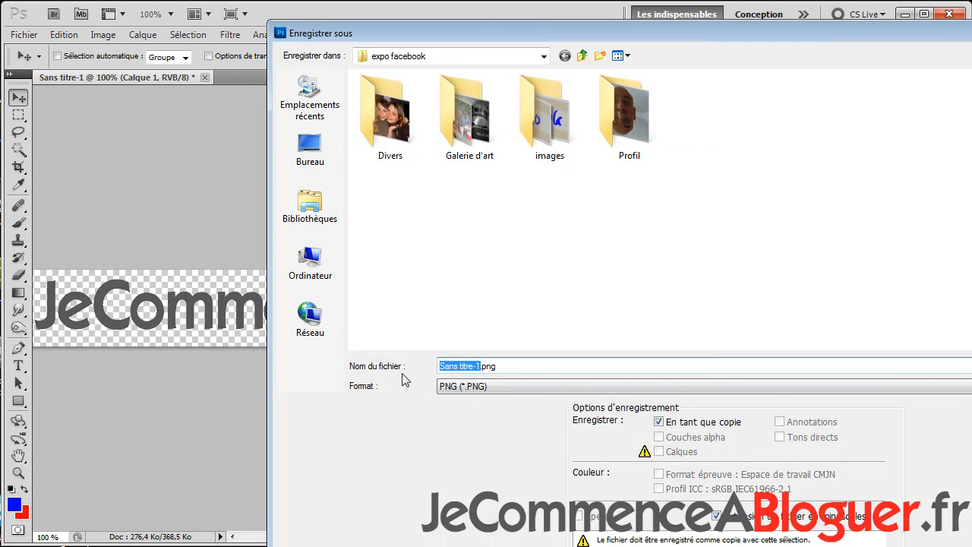
key("BackSpace")
type("LogoJCABTransparent")
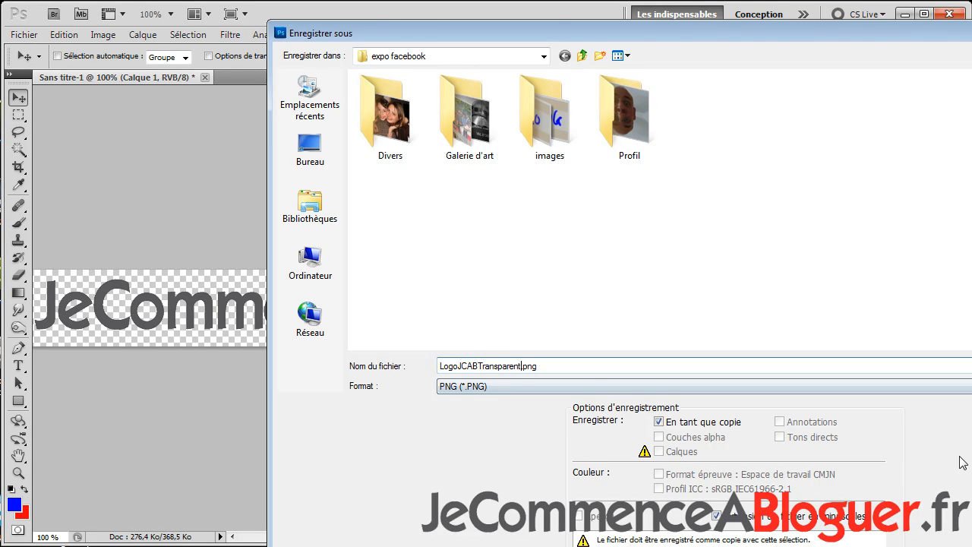
key("Return")
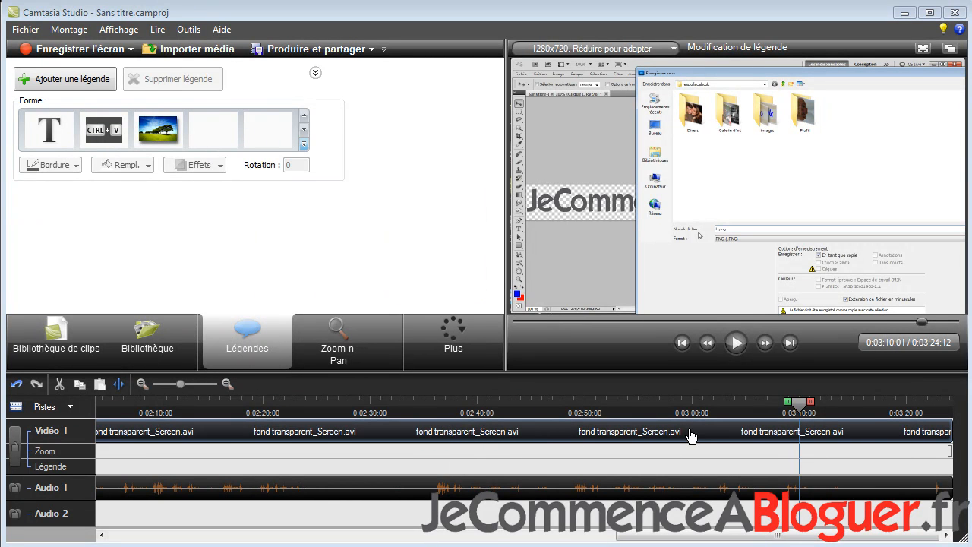
left_click(468, 350)
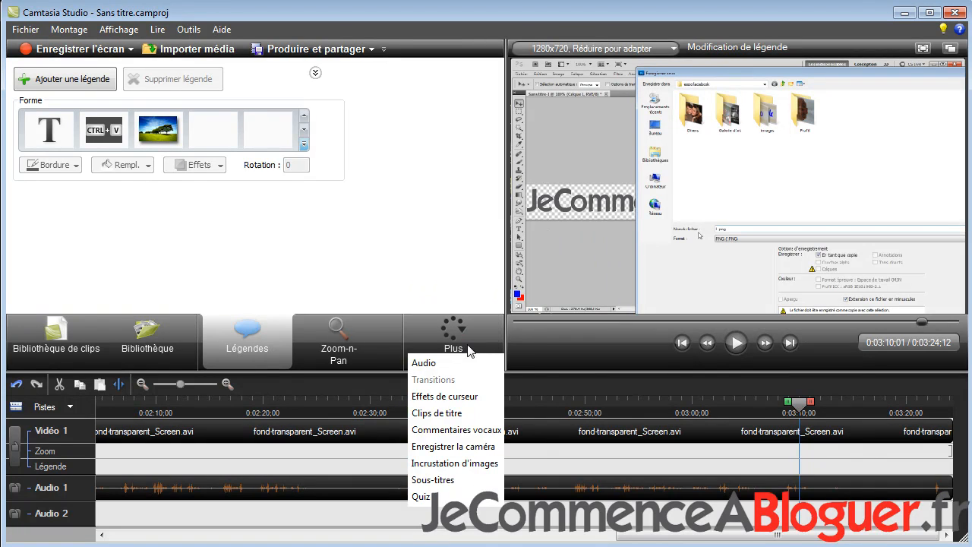
left_click(275, 345)
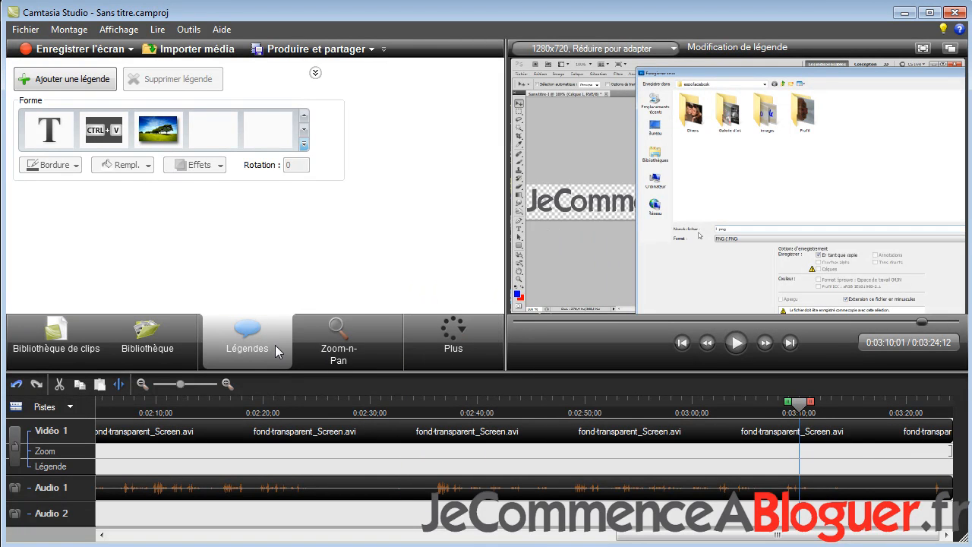
- Add the image logo_jcab_transparent.png from the pics folder as a callout in the Camtasia Studio project
left_click(163, 135)
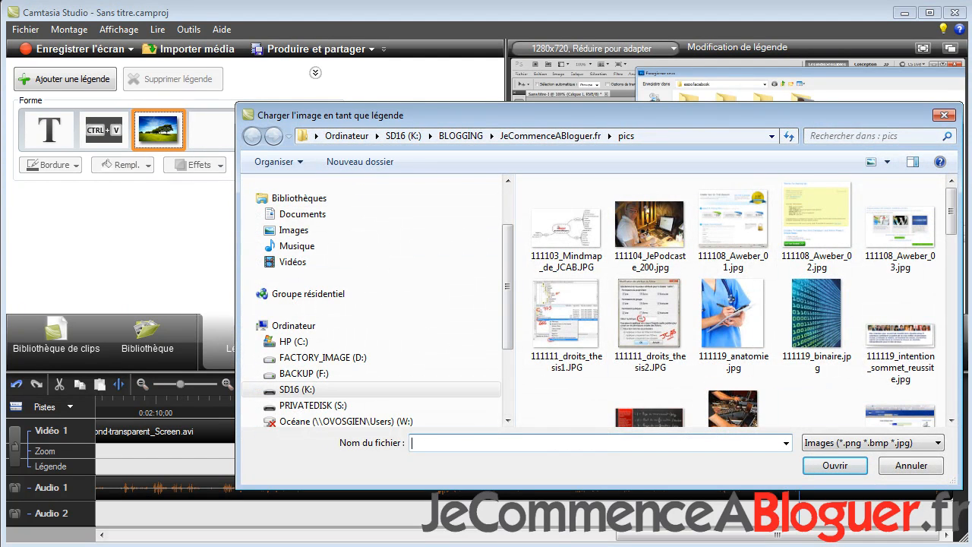
scroll(712, 339, "down", 10)
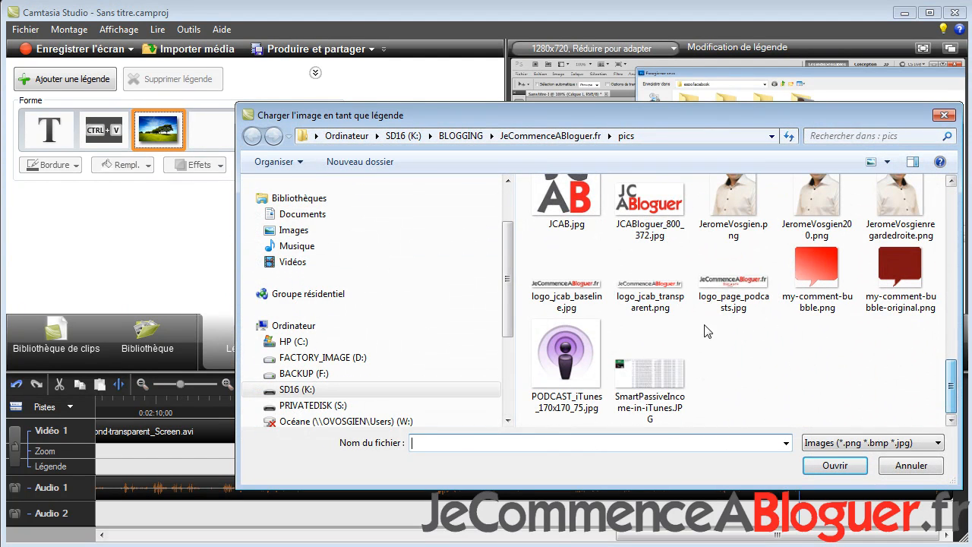
left_click(659, 290)
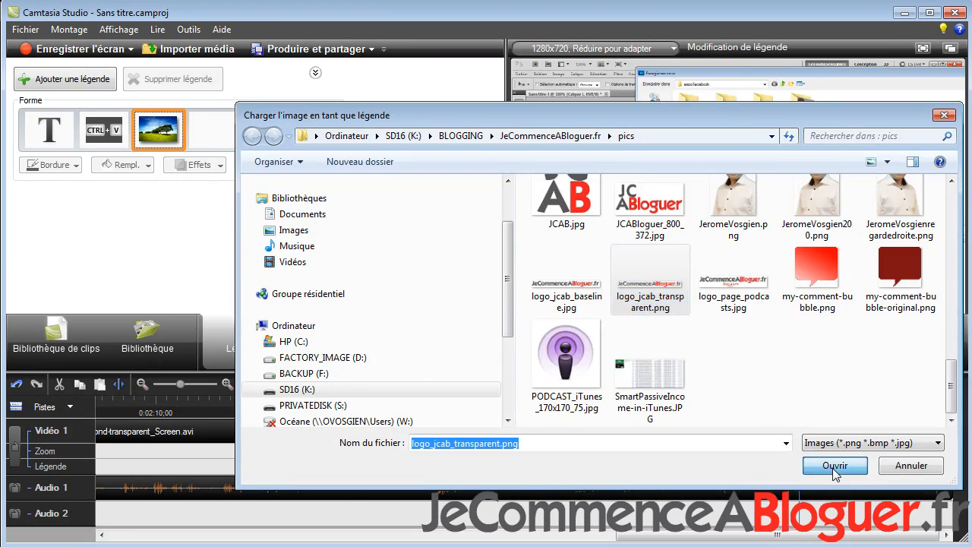
left_click(835, 466)
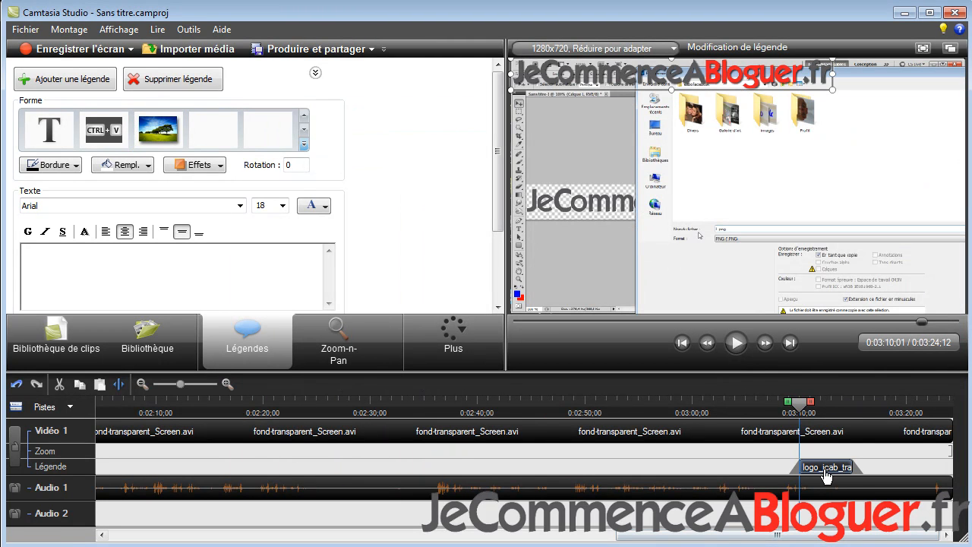
- Remove the shadow effect from the logo callout and place it in the lower-right corner of the video frame
left_click(822, 469)
left_click_drag(802, 407, 812, 406)
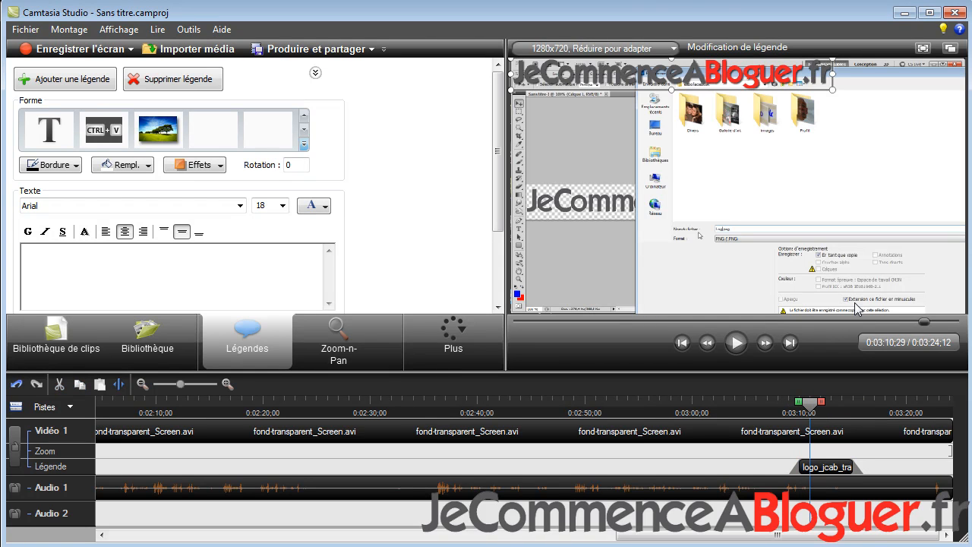
left_click_drag(673, 82, 727, 165)
left_click(219, 172)
left_click(234, 187)
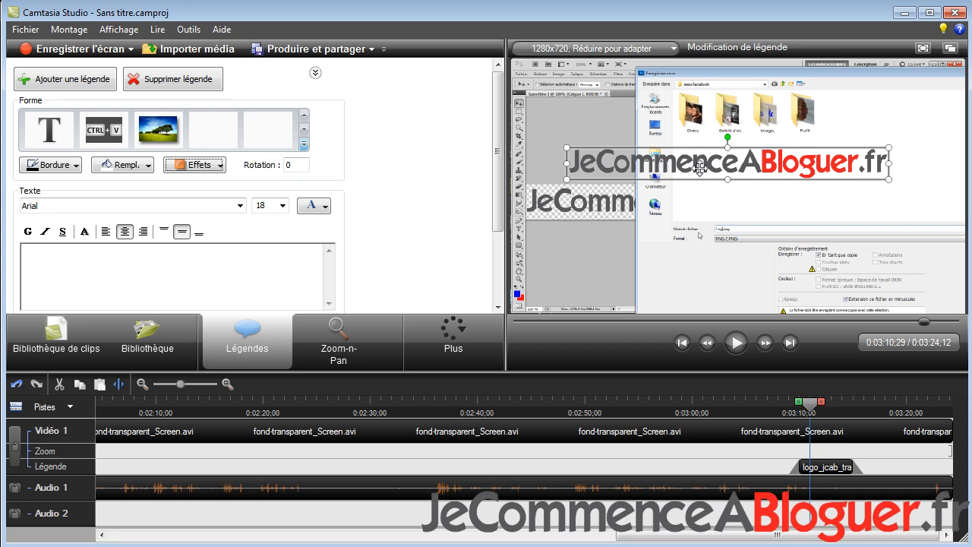
left_click_drag(729, 167, 800, 295)
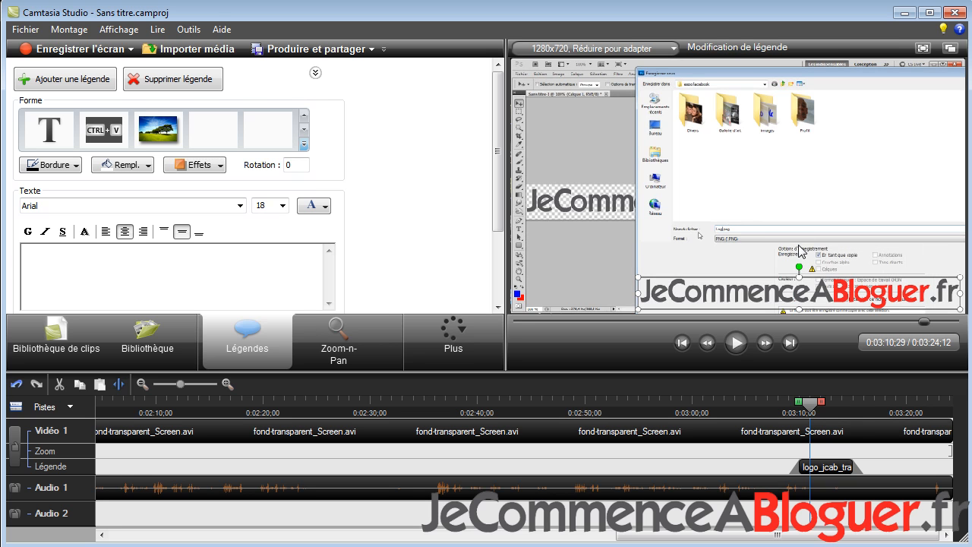
- Lengthen the logo callout by extending its start earlier, and shift it on the timeline to begin at 0:02:59;00
left_click(819, 468)
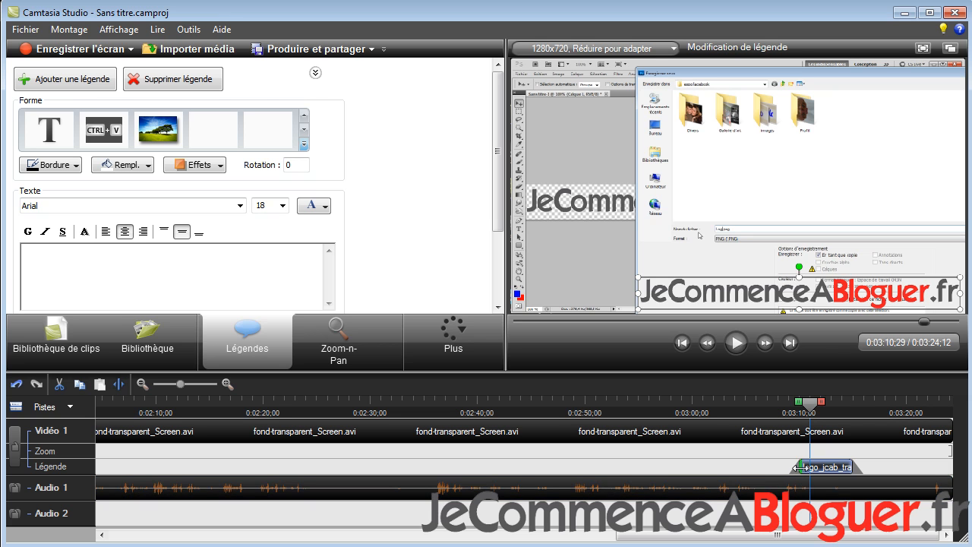
left_click_drag(799, 468, 666, 471)
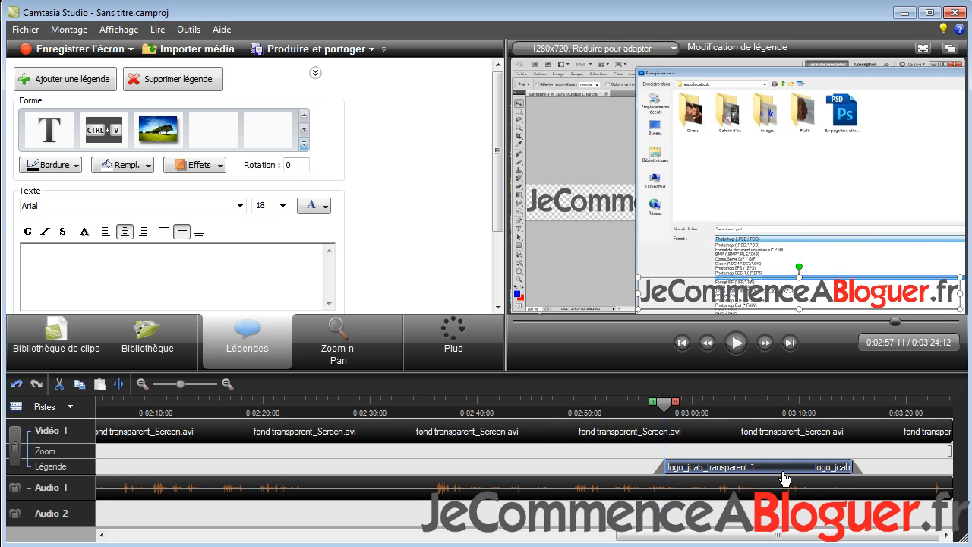
left_click_drag(798, 471, 818, 472)
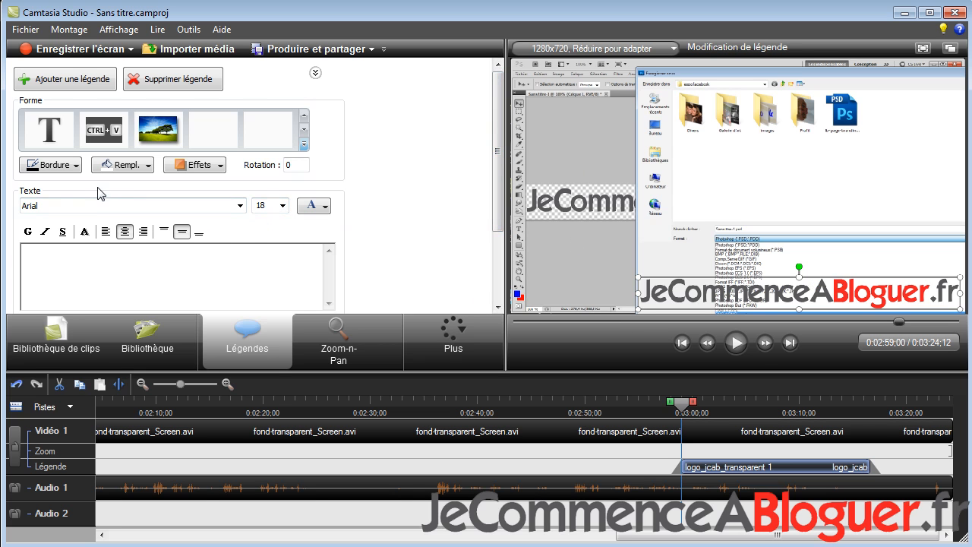
- Try the fifth of the six transparency presets on the logo callout for a faint watermark look
left_click(211, 172)
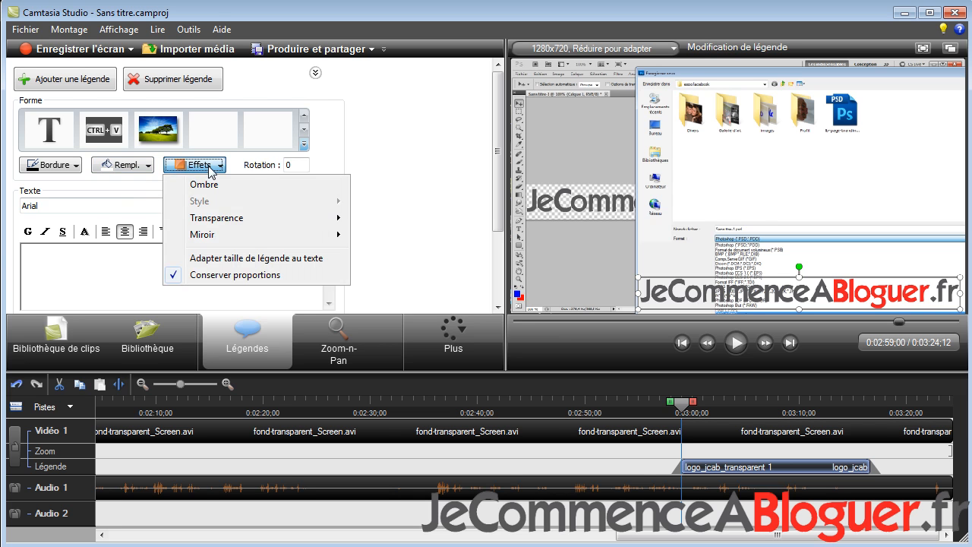
mouse_move(297, 223)
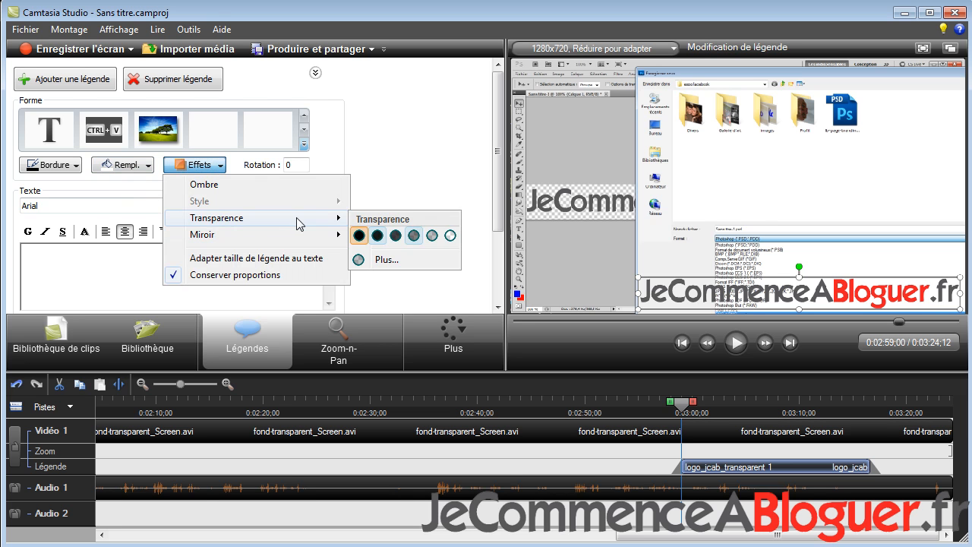
left_click(435, 236)
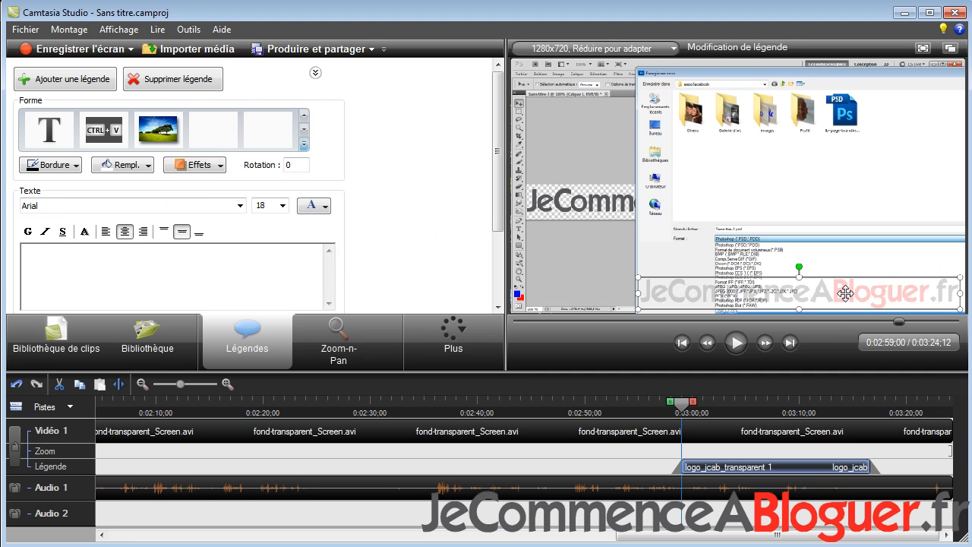
- Make the logo callout slightly transparent with the second transparency preset, one level above fully opaque
left_click(219, 169)
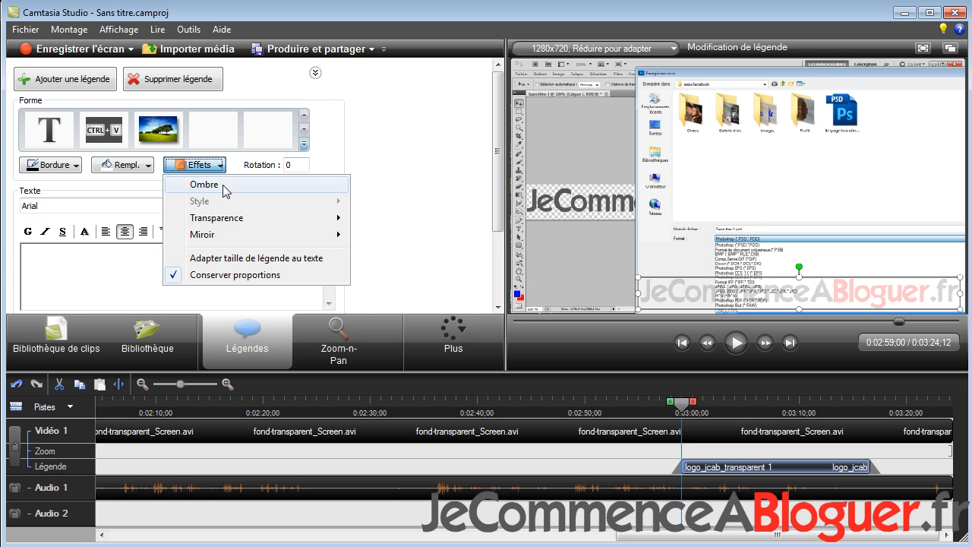
mouse_move(341, 219)
left_click(382, 232)
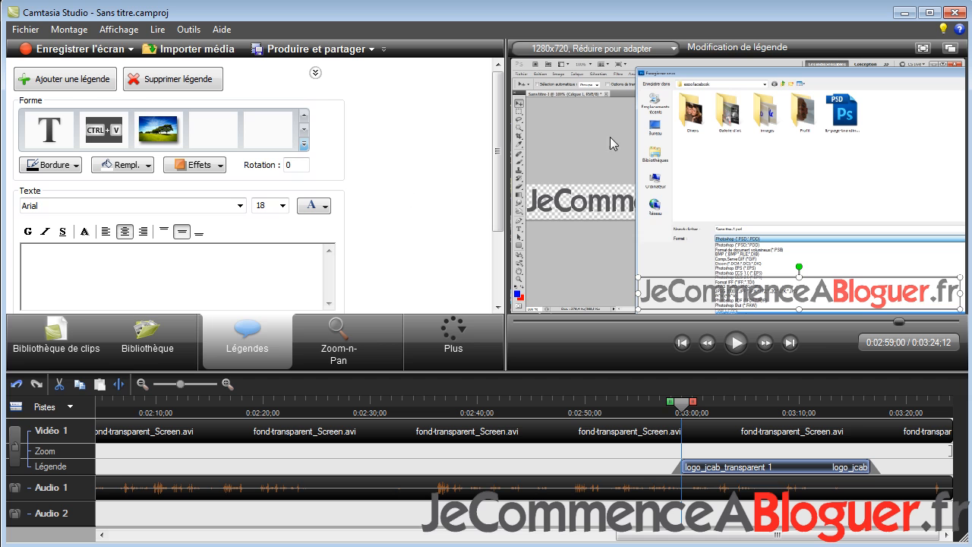